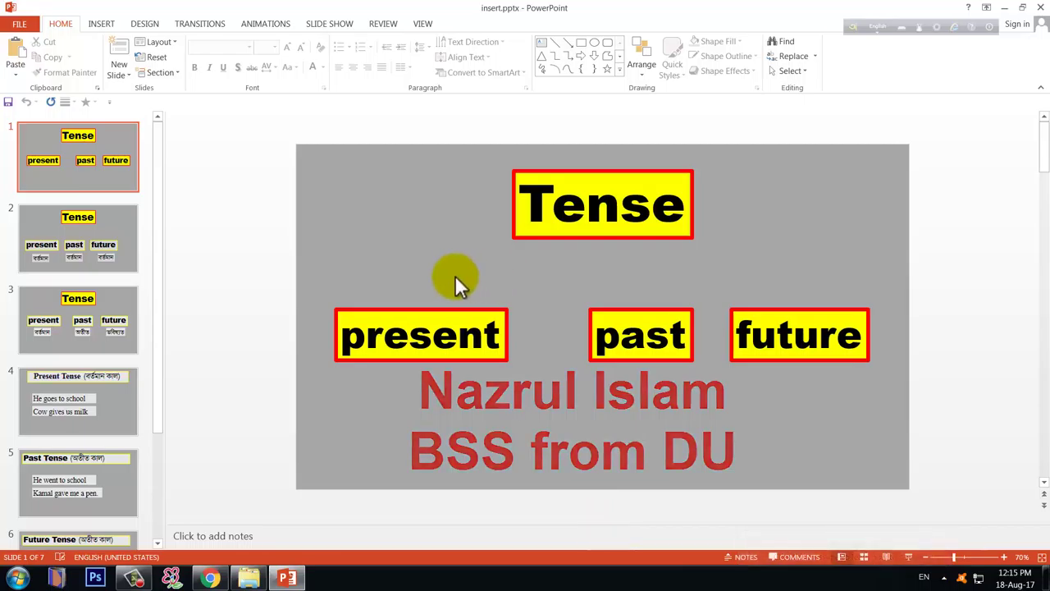
- Scroll down through the slides of the tense deck
{"action": "scroll", "coordinate": [445, 271], "scroll_direction": "down", "scroll_amount": 2}
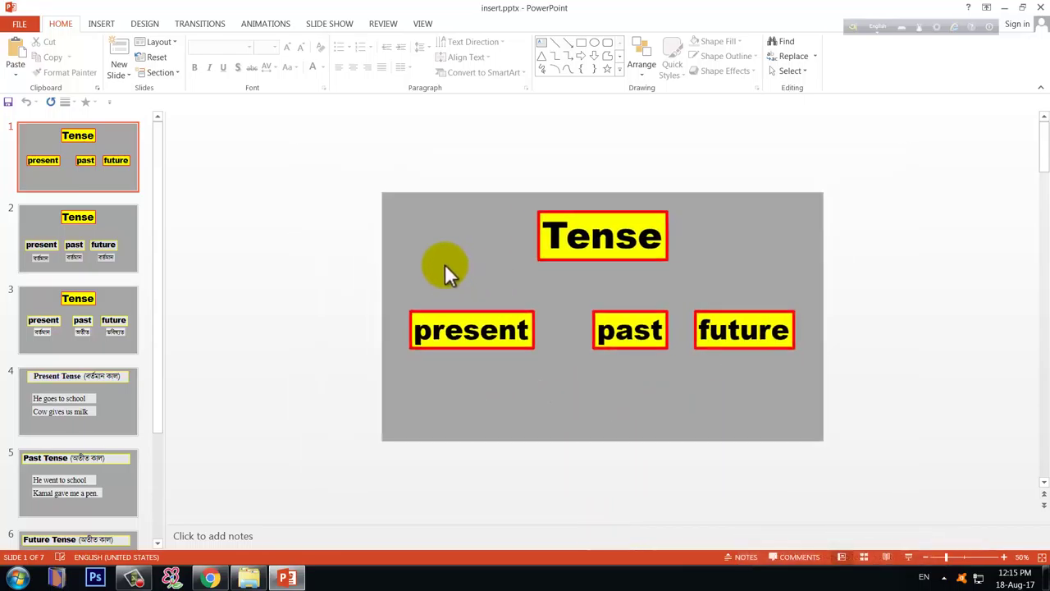
{"action": "scroll", "coordinate": [446, 271], "scroll_direction": "down", "scroll_amount": 2}
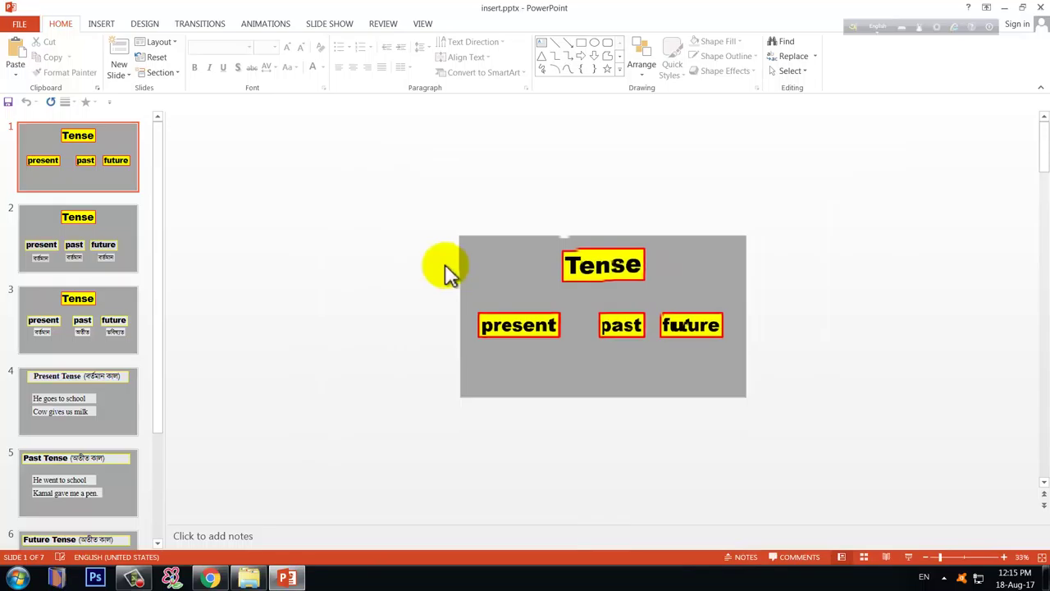